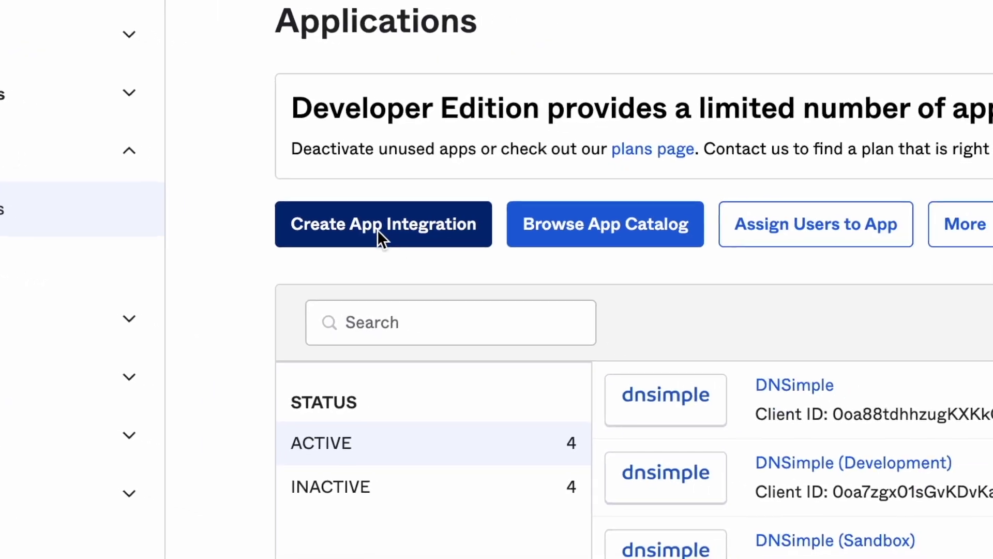
- Create a new app integration with OIDC - OpenID Connect sign-in as a Web Application
left_click(377, 230)
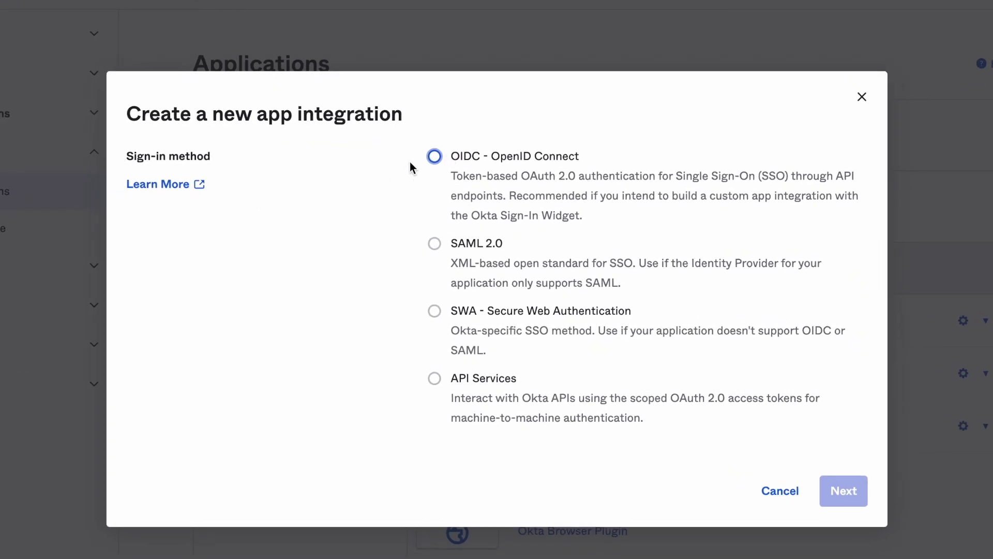
left_click(435, 156)
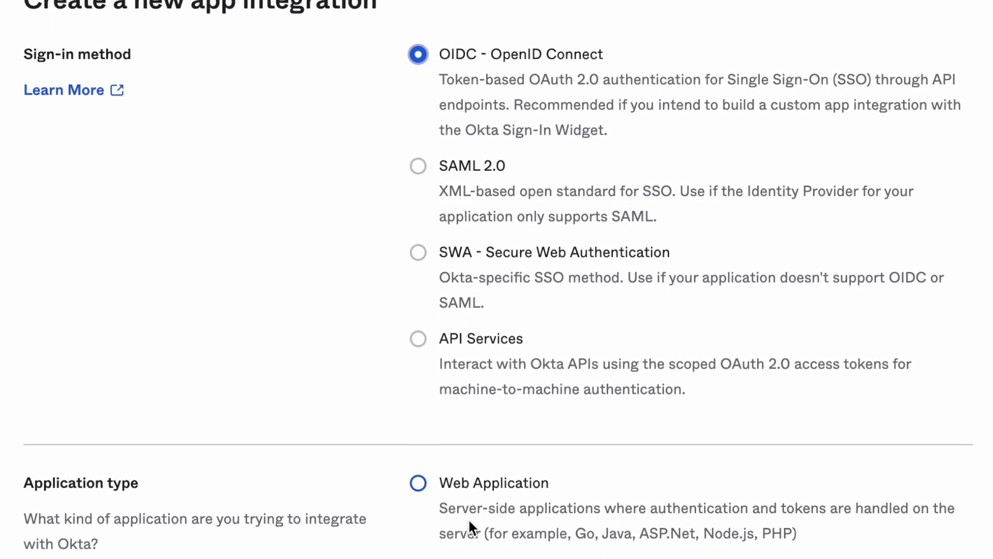
left_click(462, 447)
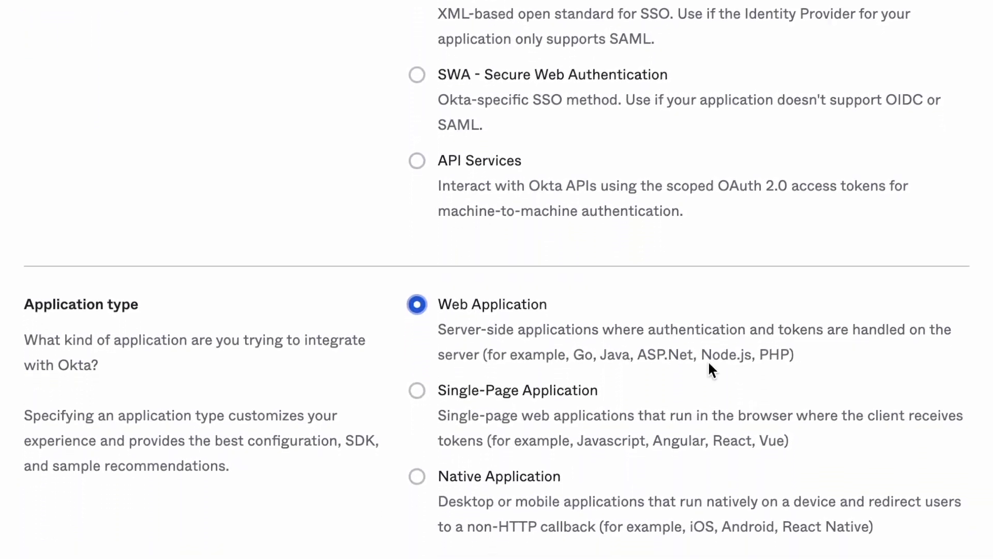
left_click(936, 522)
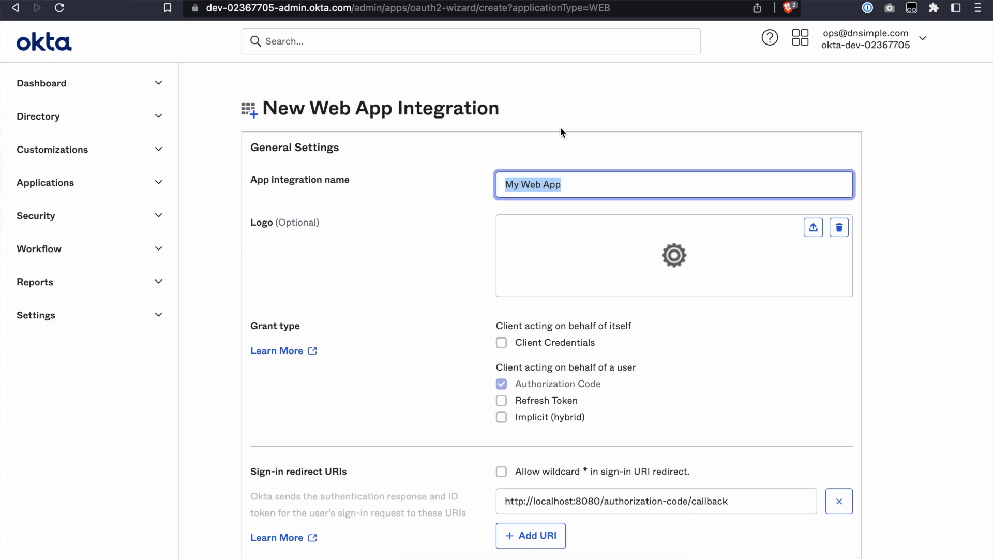
- Name the app 'DNSimple App Integration' and add the login, accounts and users/link callback redirect URIs
type("DNSimple App Integration")
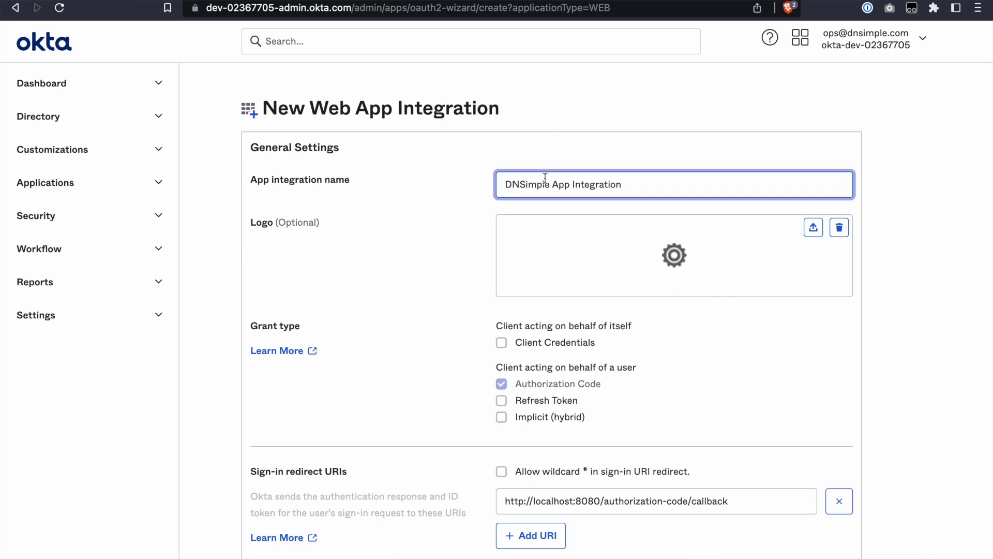
scroll(546, 177, "down", 5)
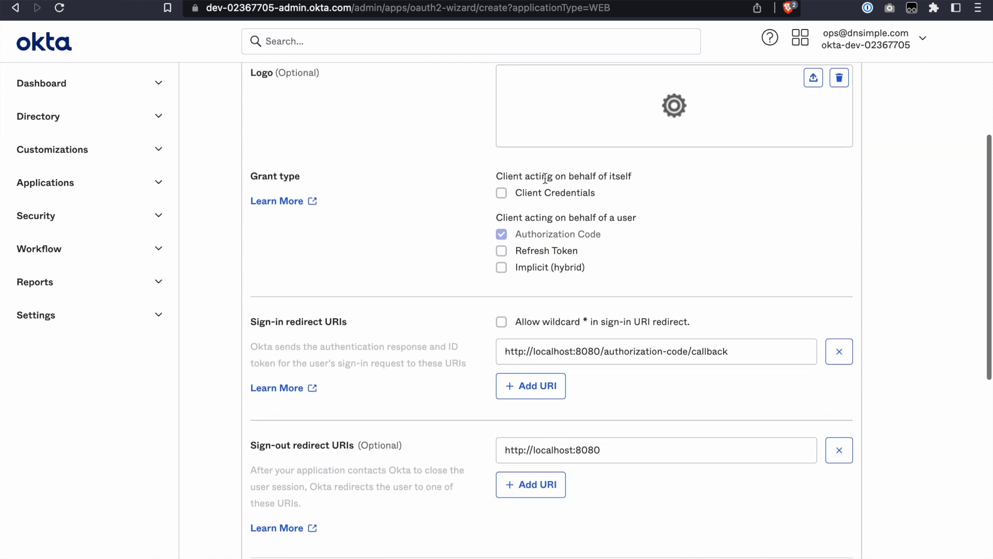
scroll(545, 178, "down", 3)
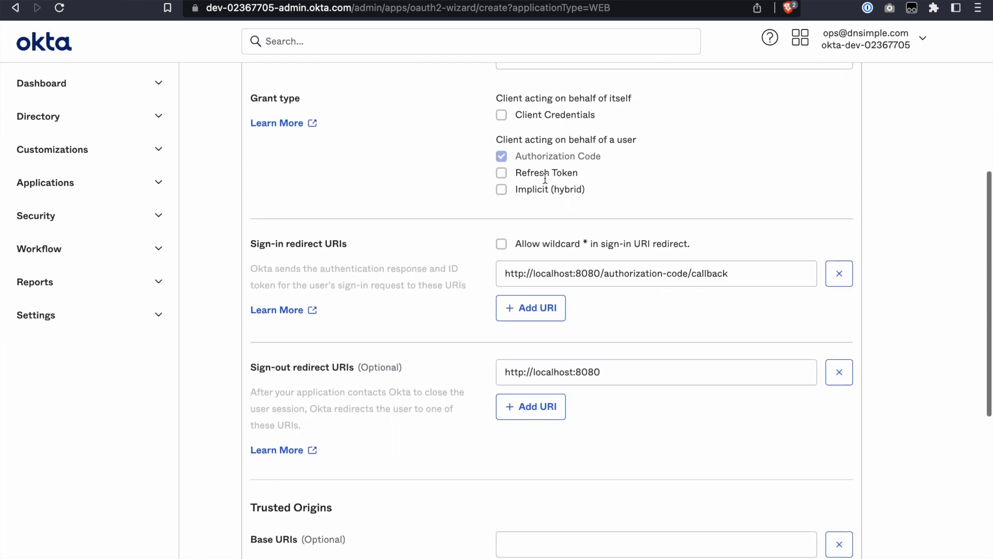
triple_click(668, 243)
type("https://dnsimple.com/identity_providers/okta/callbacks/users/login")
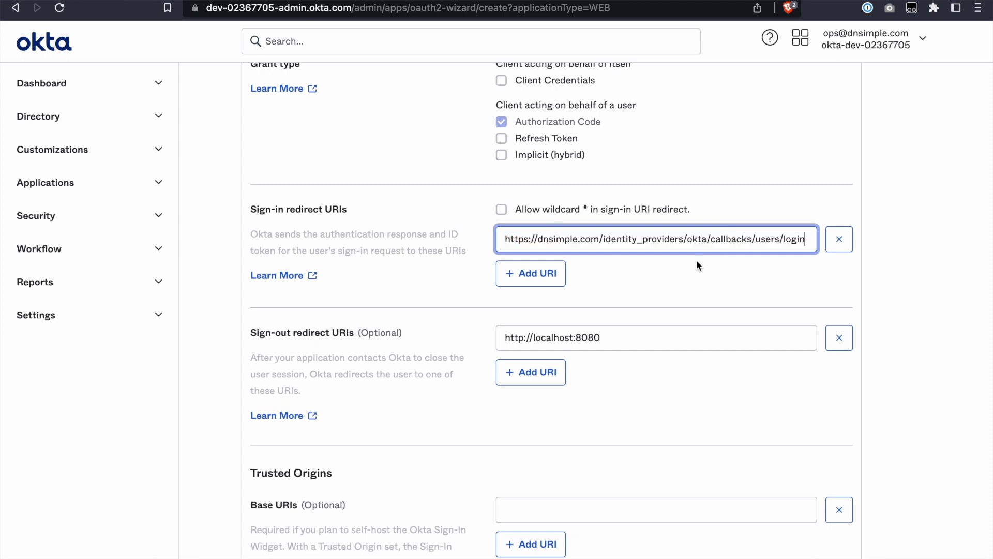
left_click(538, 273)
type("https://dnsimple.com/identity_providers/okta/callbacks/accounts/link")
left_click(539, 305)
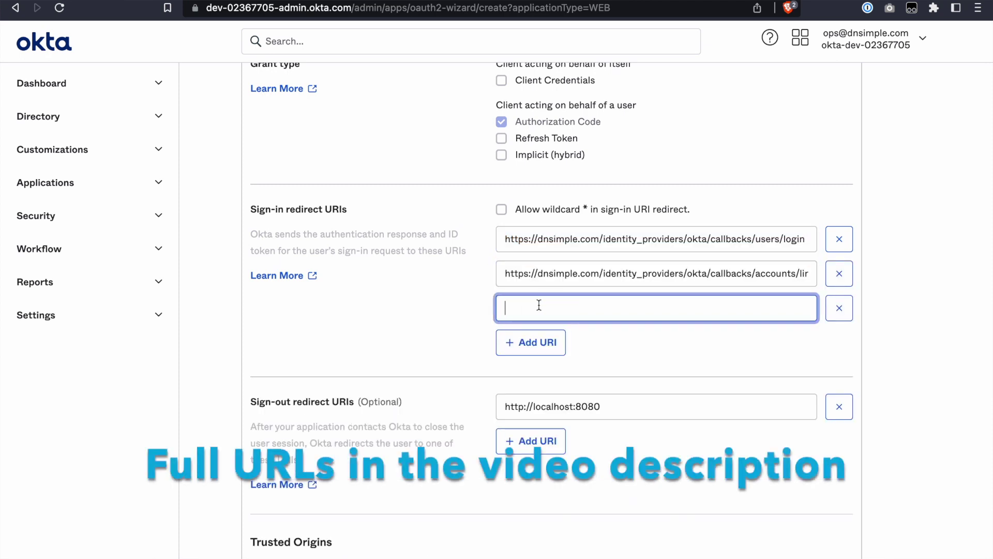
type("https://dnsimple.com/identity_providers/okta/callbacks/users/link")
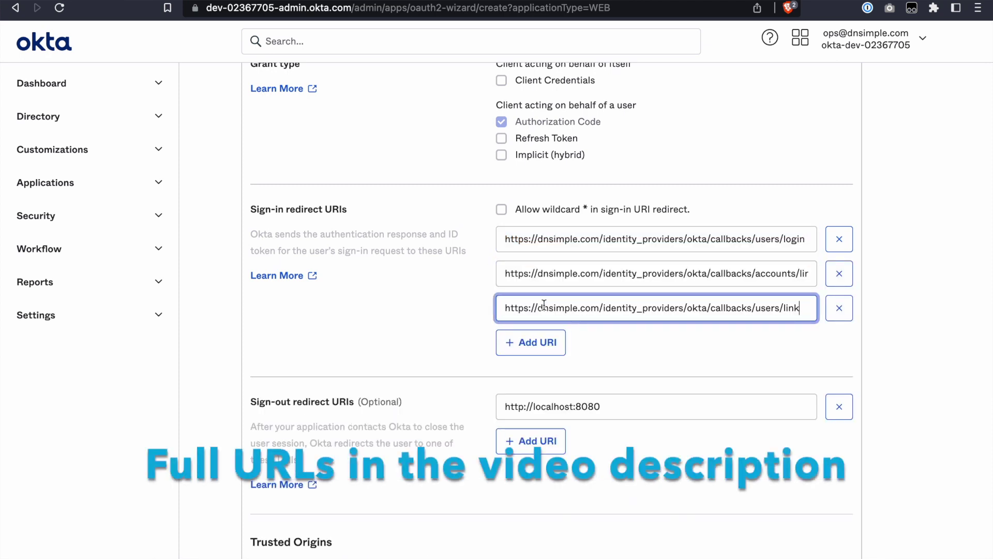
- Edit the sign-out redirect URI to replace its localhost part with the DNSimple address
scroll(546, 301, "down", 5)
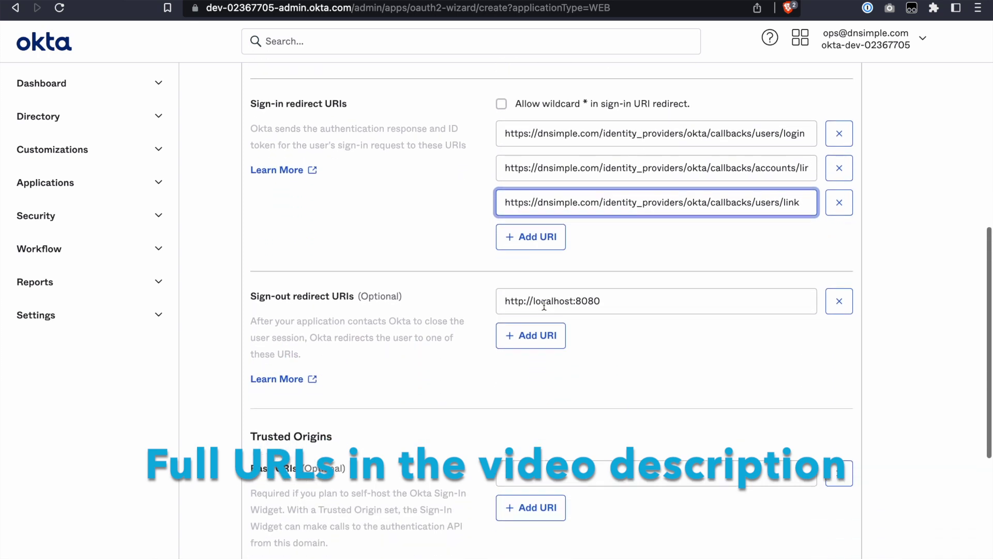
left_click(530, 265)
type("s")
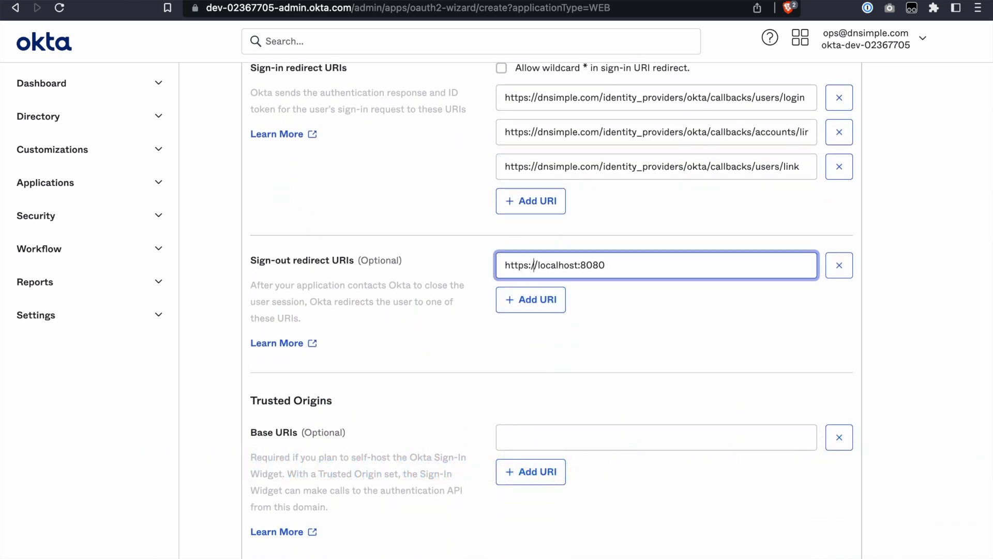
key("shift+End")
type("dns")
left_click(640, 336)
- Skip group assignment and save the new integration
scroll(641, 336, "down", 5)
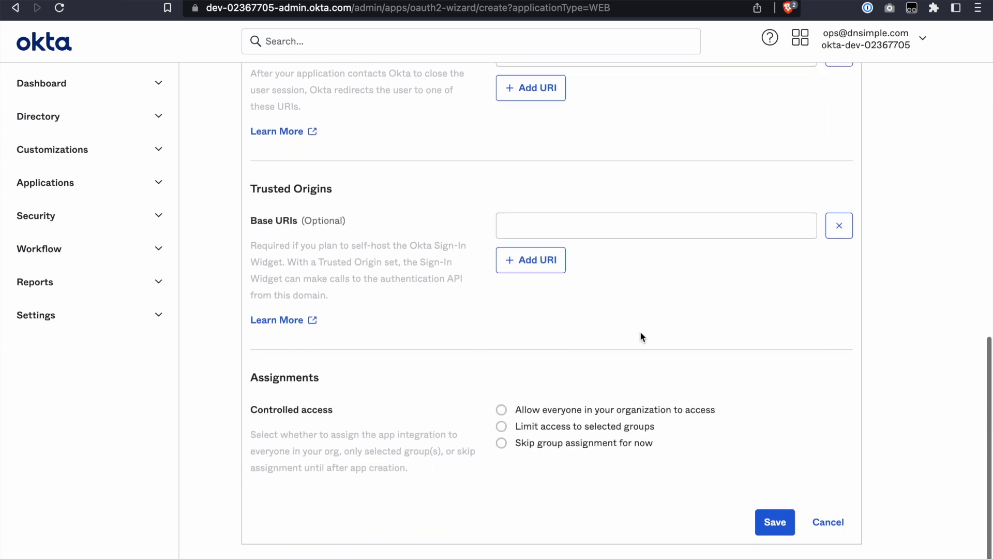
scroll(641, 336, "down", 1)
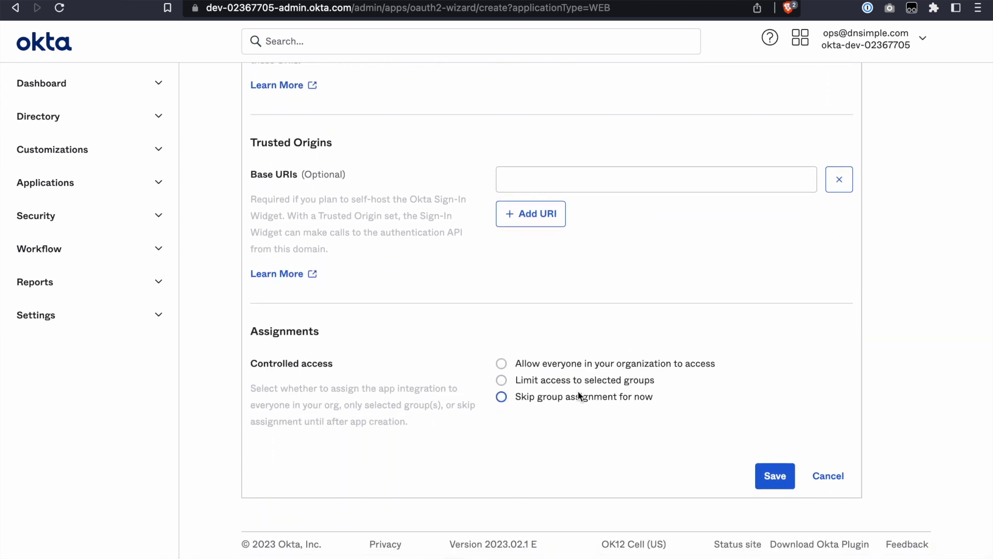
left_click(775, 476)
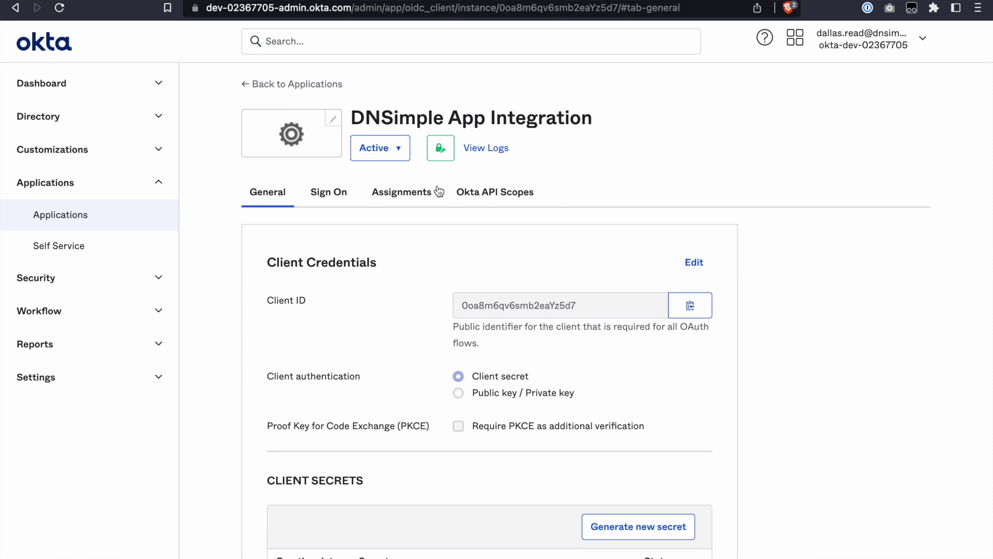
- Assign the DNSimple App Integration to one user through Assign to People, then view Okta API Scopes
left_click(412, 190)
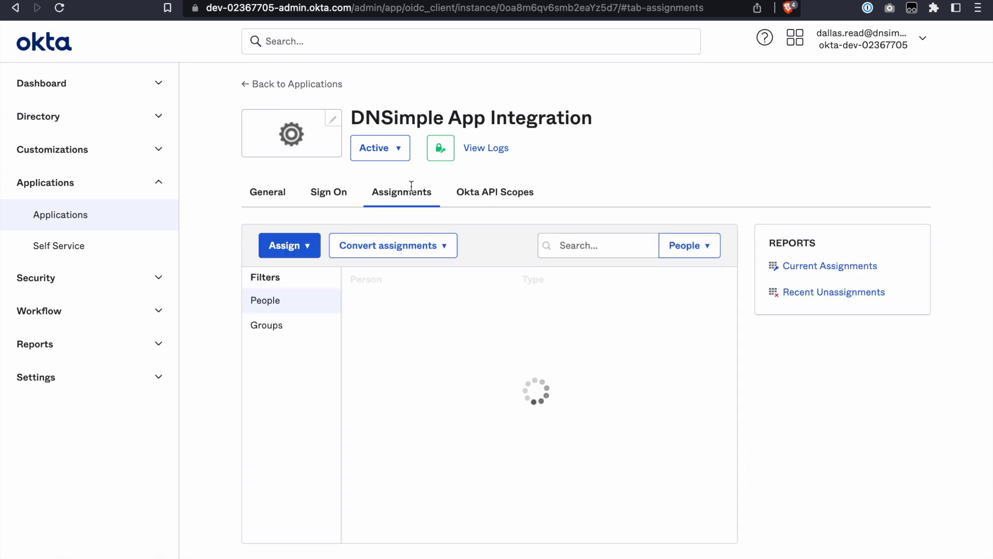
left_click(290, 245)
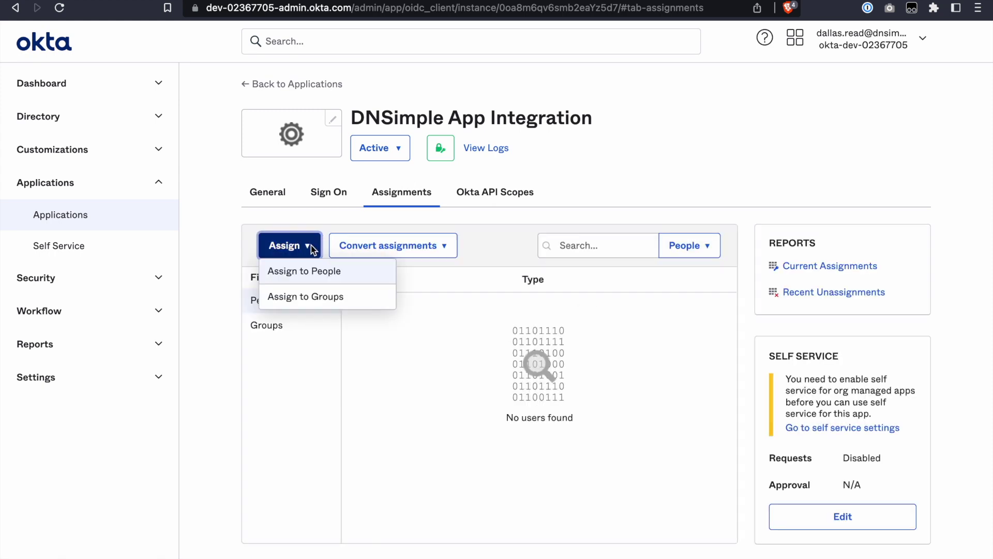
left_click(321, 270)
left_click(697, 260)
scroll(698, 260, "down", 10)
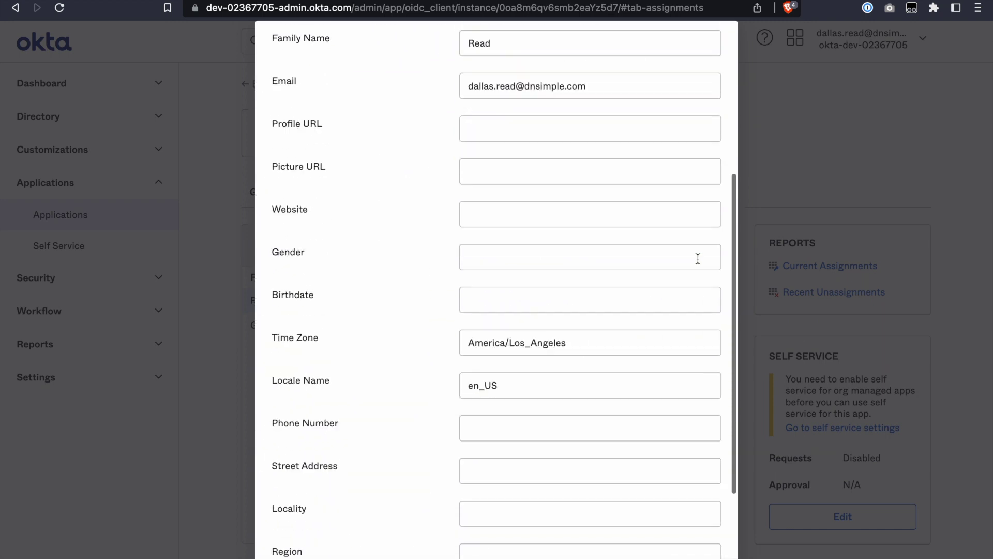
left_click(613, 553)
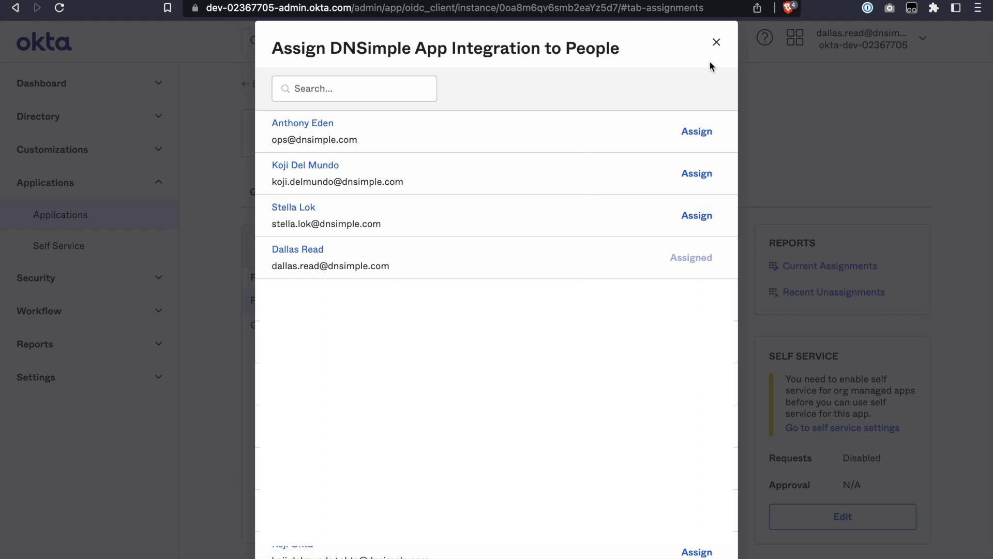
left_click(718, 40)
left_click(511, 190)
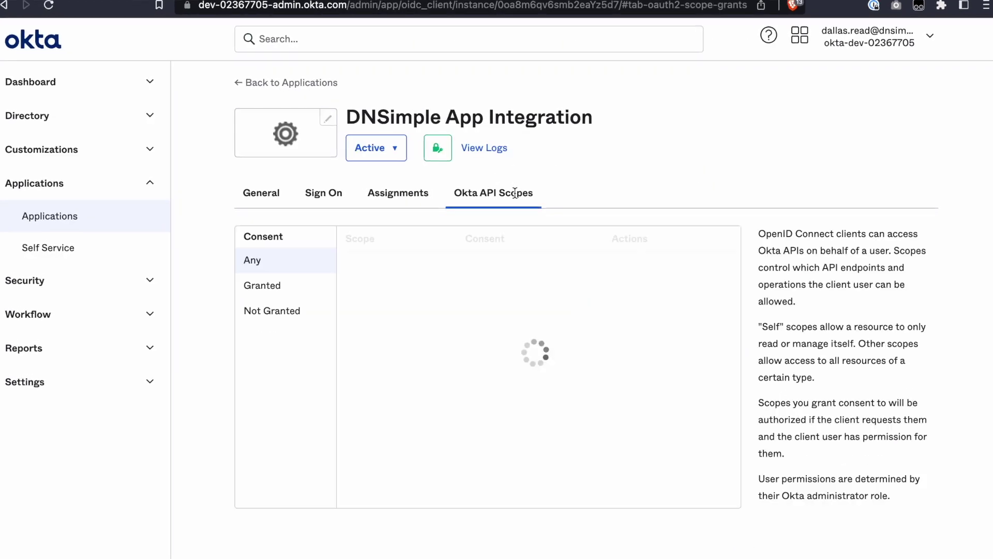
- Grant consent for the okta.eventHooks.manage and okta.eventHooks.read scopes in the scopes list
scroll(550, 308, "down", 15)
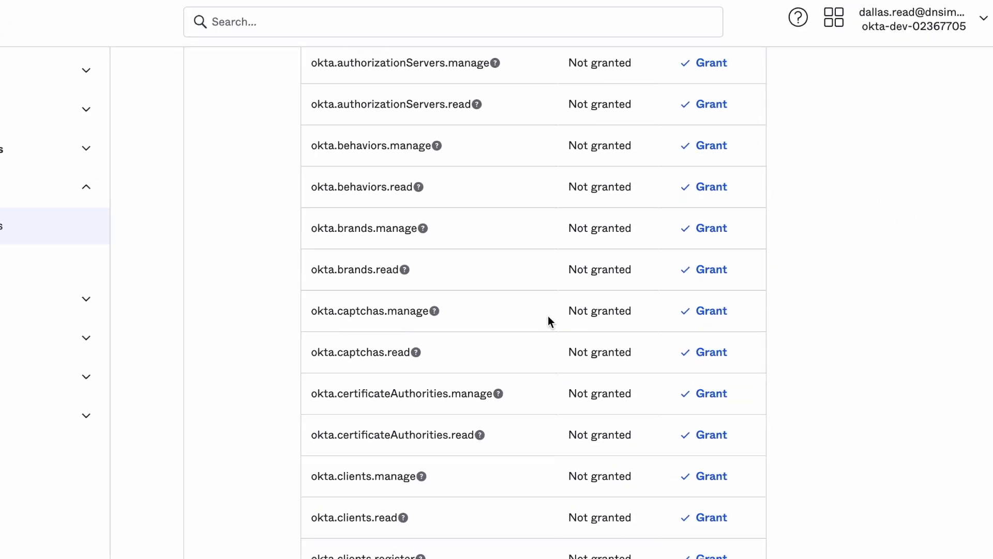
scroll(548, 324, "down", 6)
left_click(719, 187)
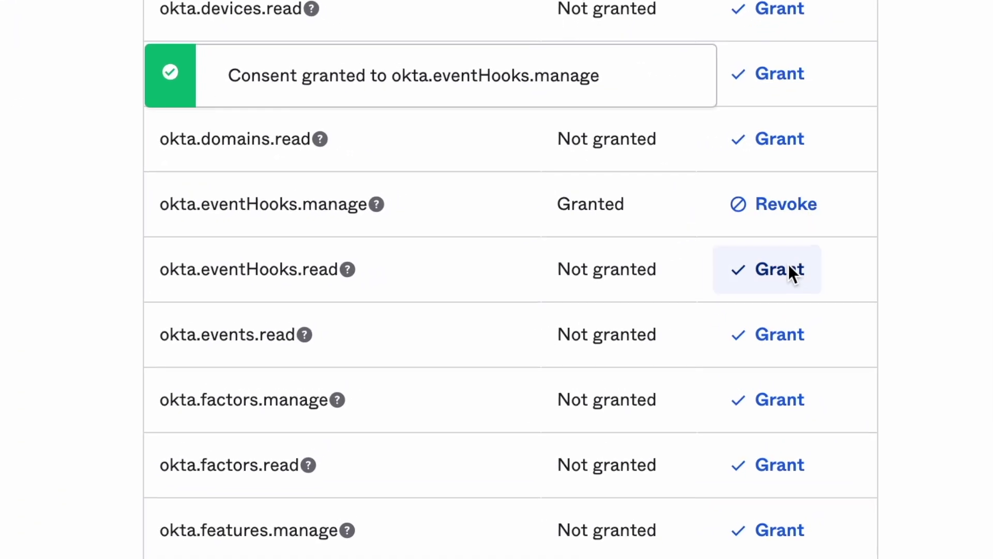
left_click(805, 275)
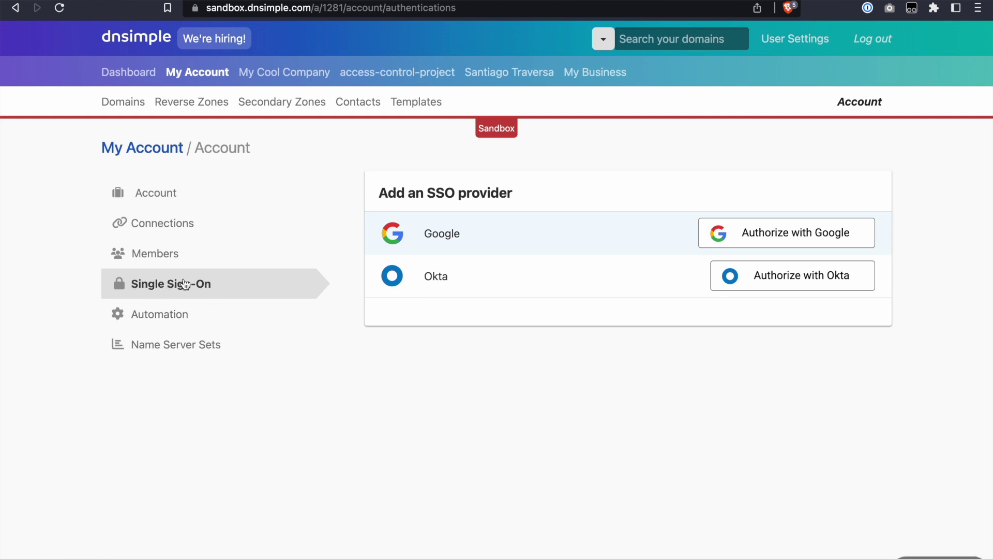
- Start Authorize with Okta in DNSimple and paste the Okta org domain into the form
left_click(766, 290)
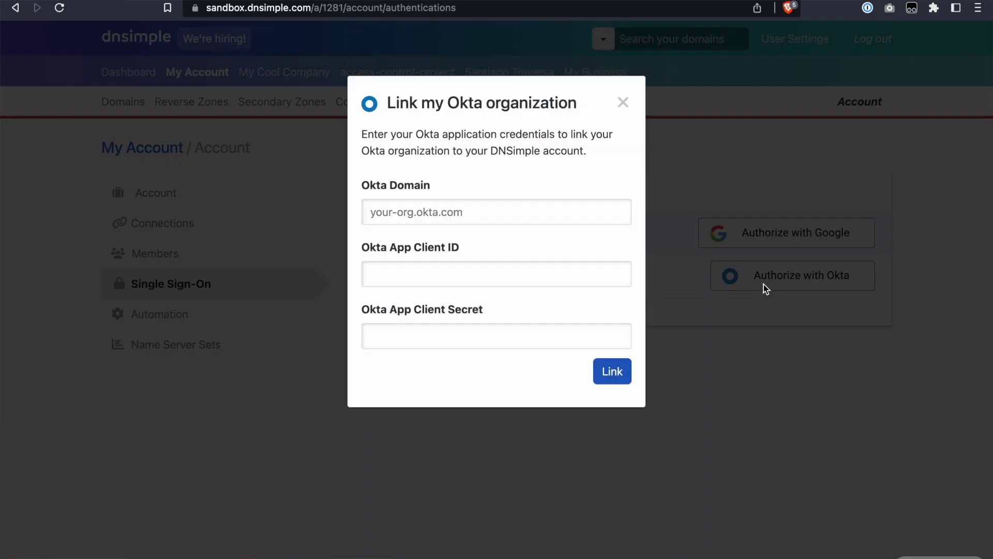
key("ctrl+Tab")
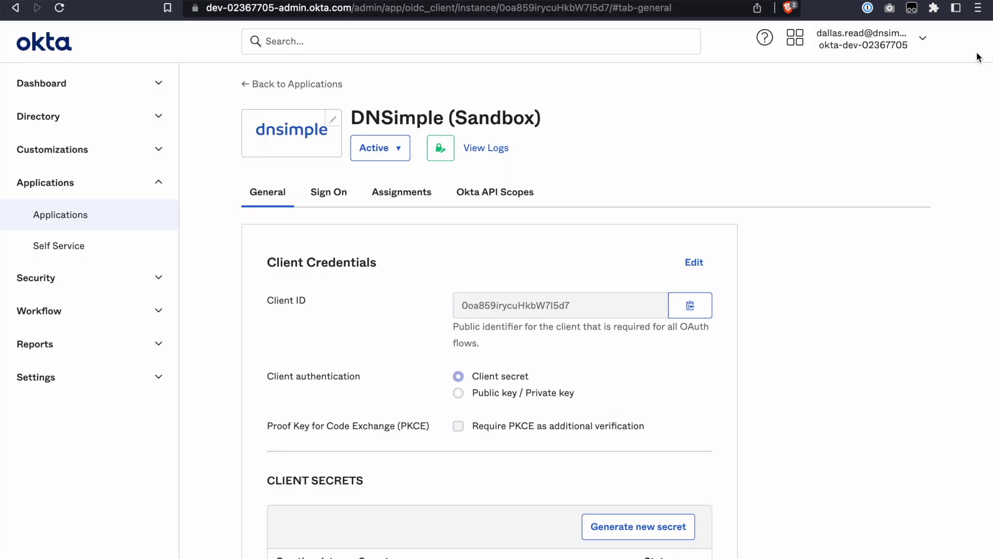
left_click(925, 40)
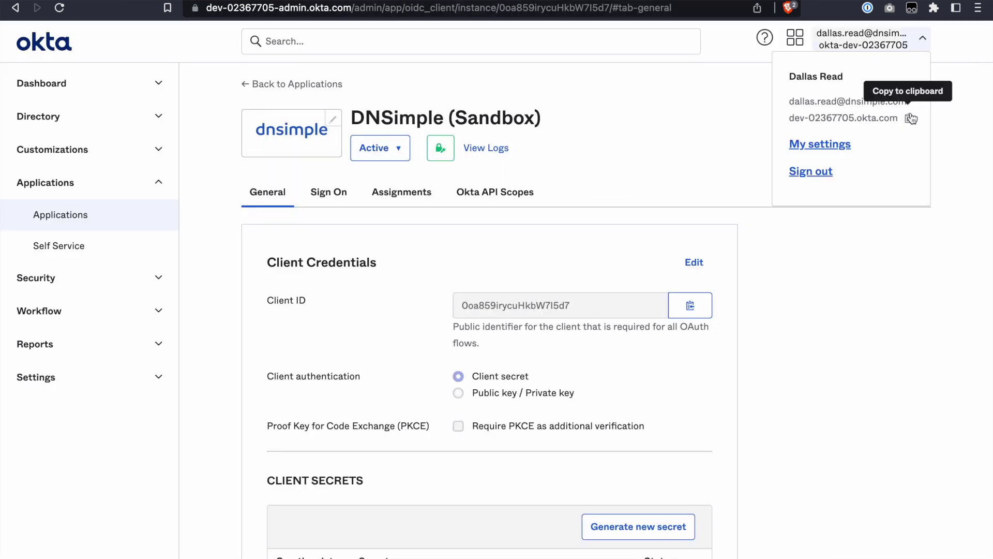
left_click(911, 118)
key("ctrl+shift+Tab")
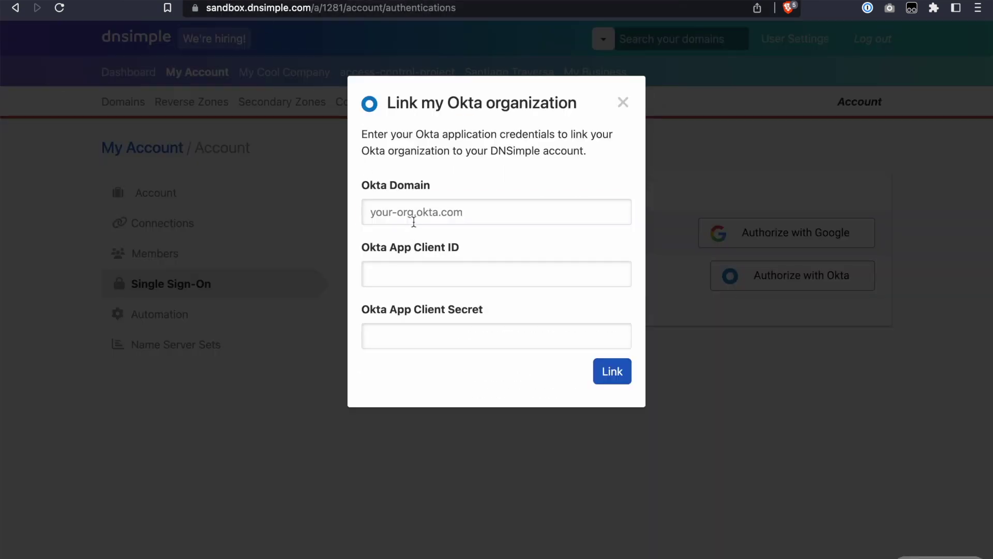
left_click(414, 222)
key("ctrl+v")
- Copy the Okta app's client ID into DNSimple's client ID field
left_click(583, 270)
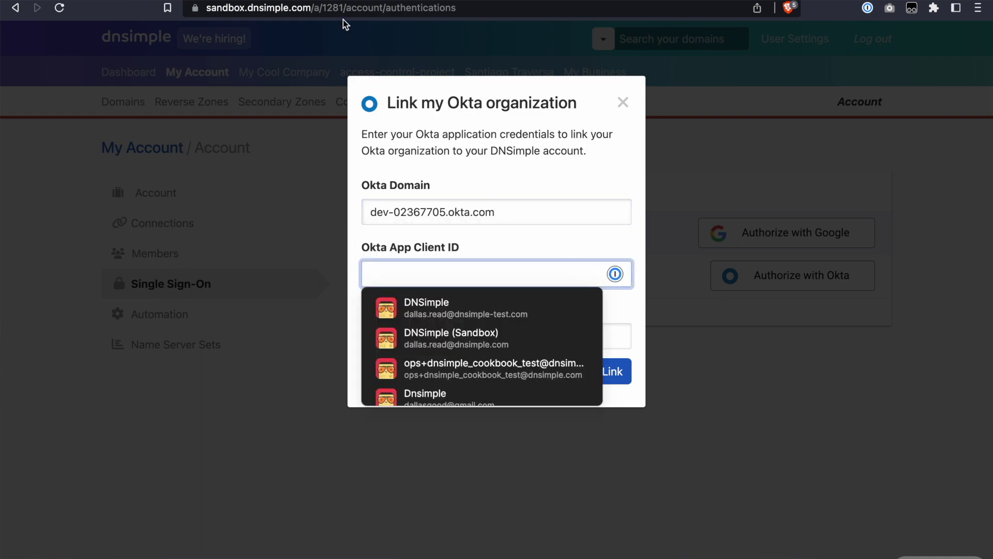
key("ctrl+Tab")
left_click(691, 305)
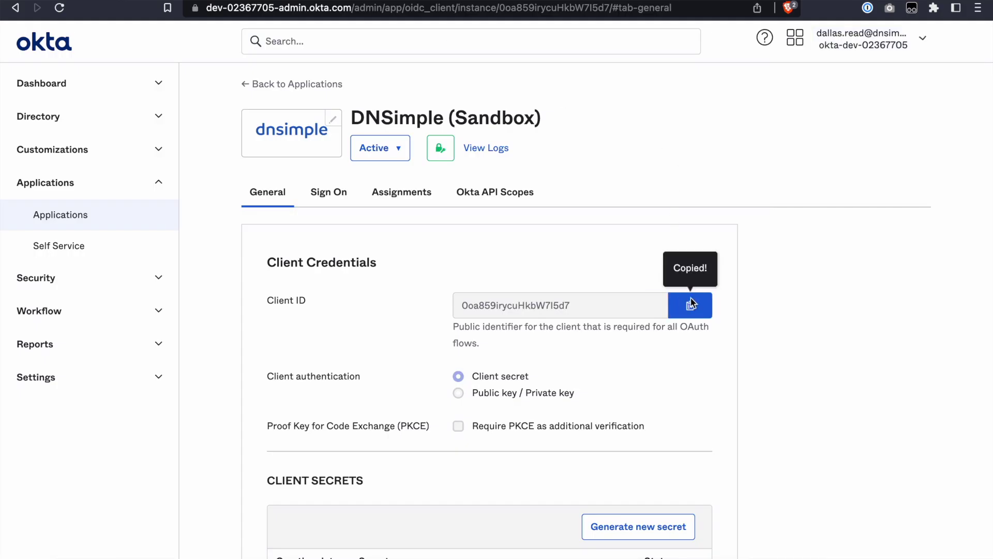
key("ctrl+Tab")
key("ctrl+v")
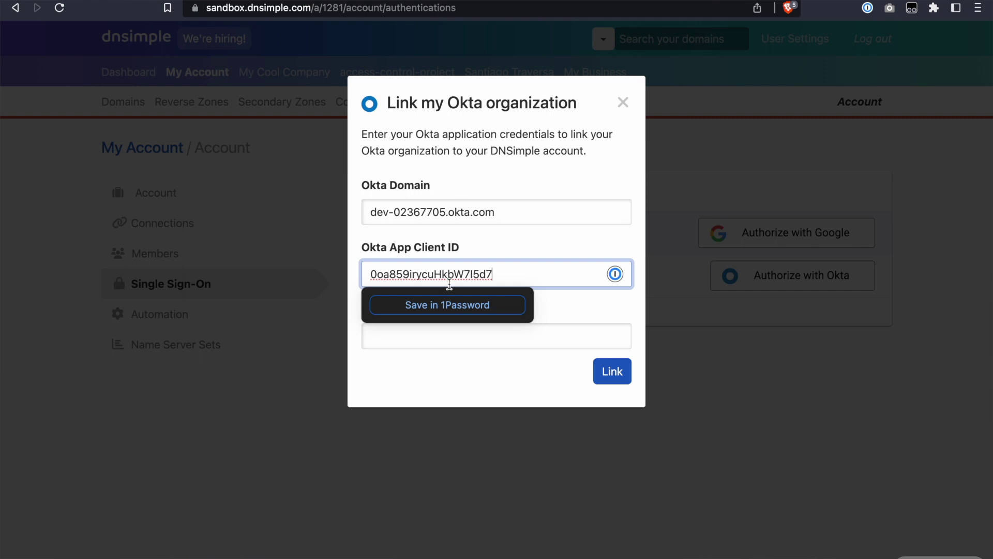
- Copy the app's client secret into the form and submit the Okta link
left_click(572, 331)
key("ctrl+Tab")
scroll(411, 207, "down", 5)
left_click(619, 462)
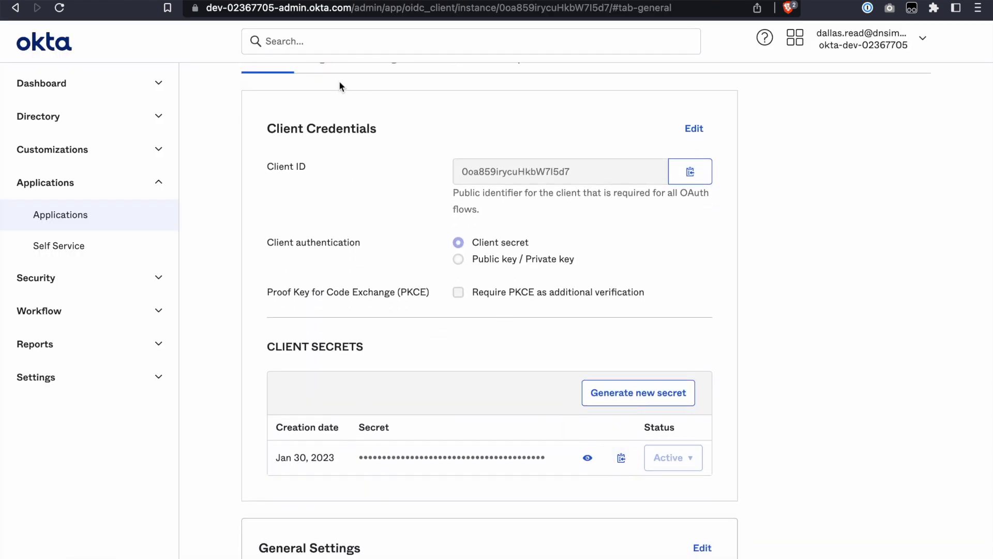
key("ctrl+shift+Tab")
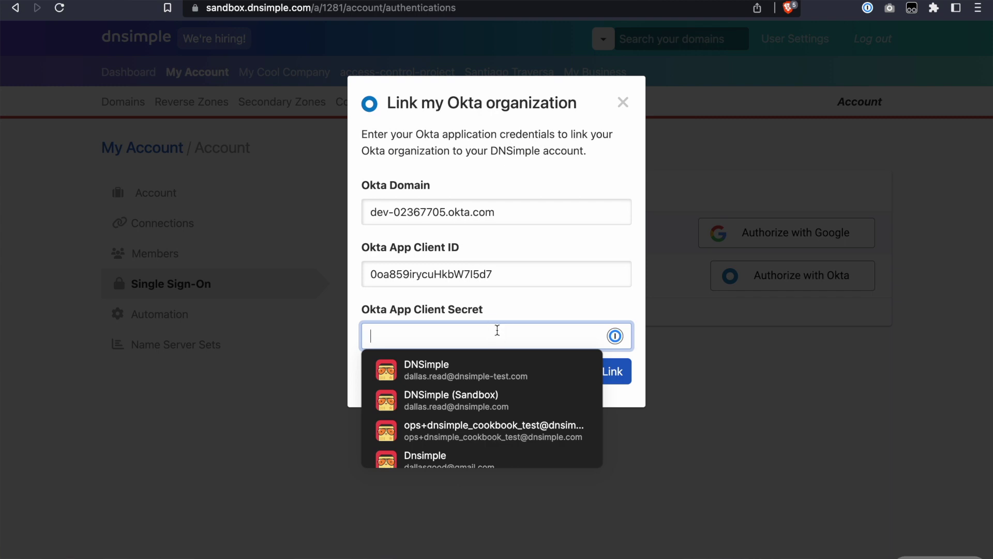
key("super+v")
left_click(610, 377)
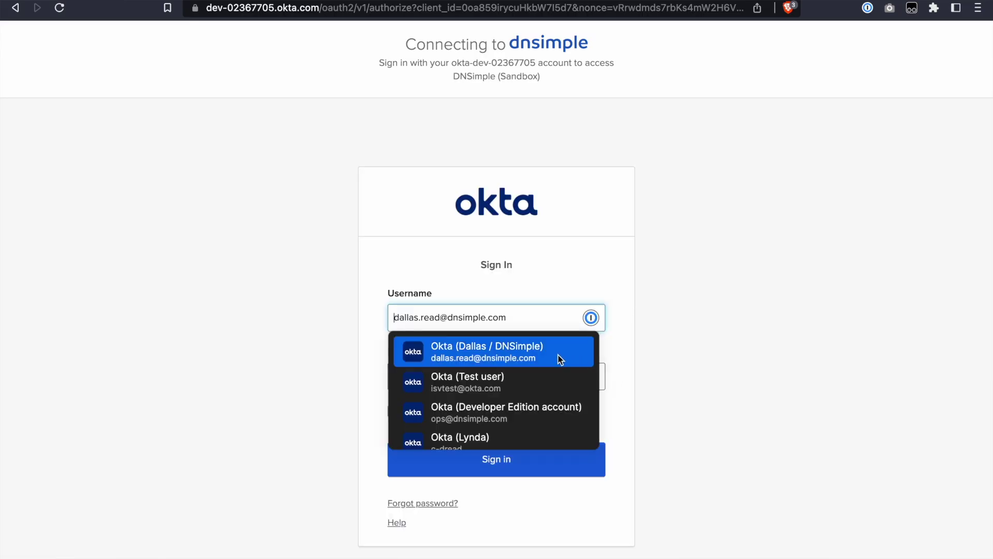
- Sign in with the saved Okta login and verify with the Google Authenticator code
left_click(560, 357)
left_click(572, 452)
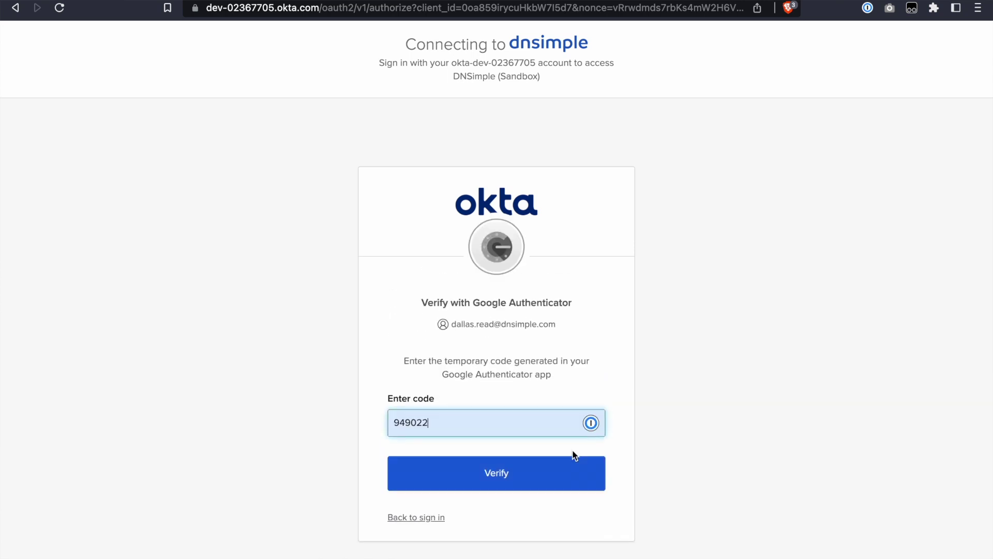
left_click(567, 487)
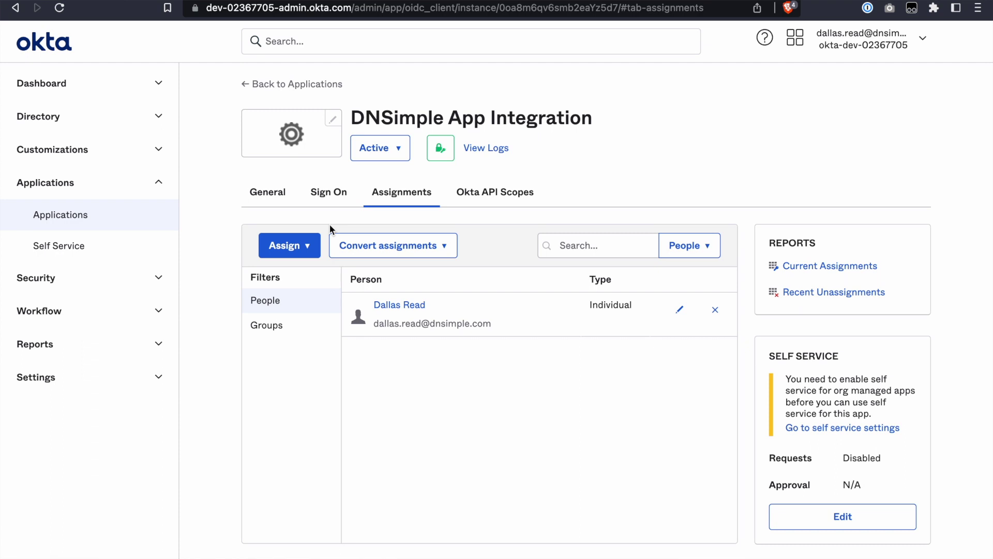
- Assign the DNSimple App Integration to the test group via Assign to Groups
left_click(290, 246)
left_click(318, 295)
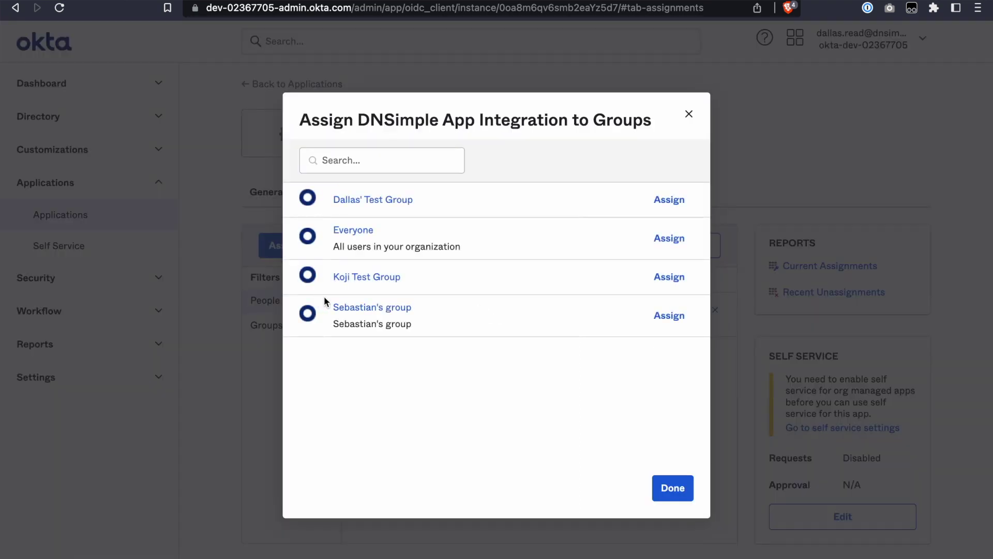
left_click(667, 278)
left_click(673, 488)
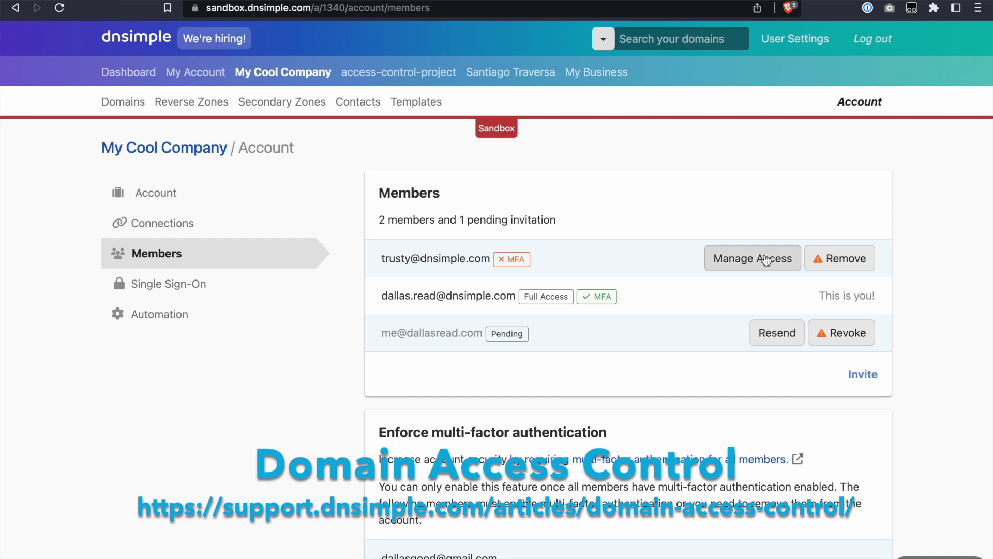
- Give the My Cool Company member Full Access, leaving the bingo.pizza role unchanged
left_click(737, 414)
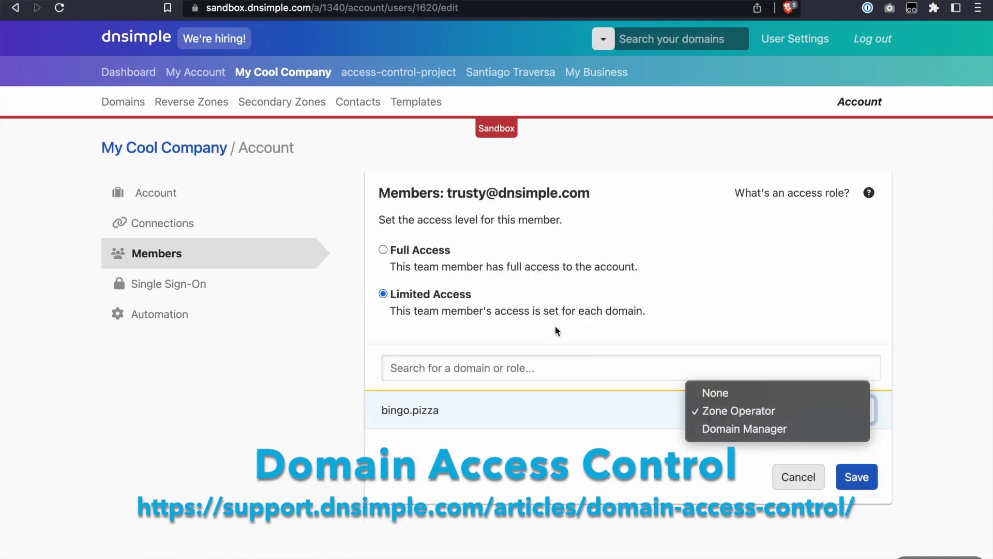
left_click(470, 256)
left_click(430, 250)
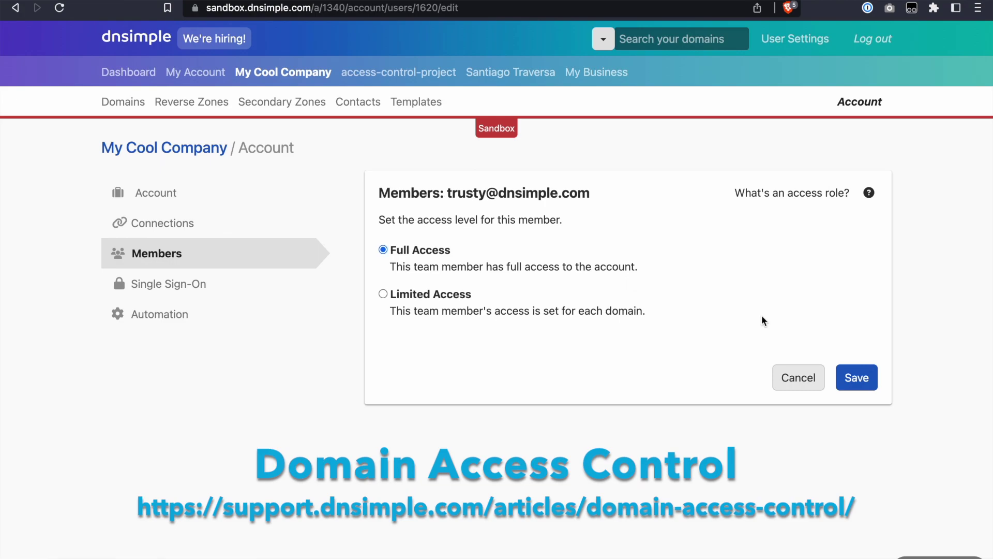